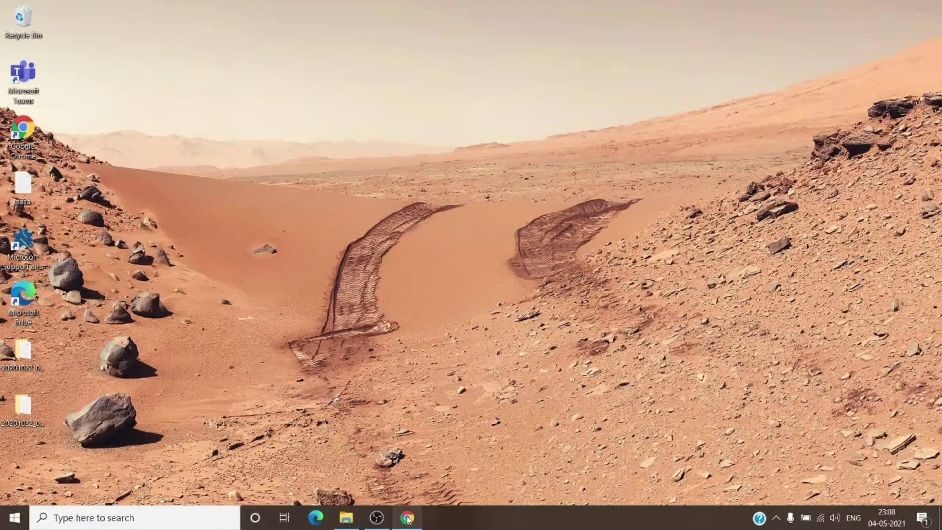
mouse_move(406, 517)
click(414, 459)
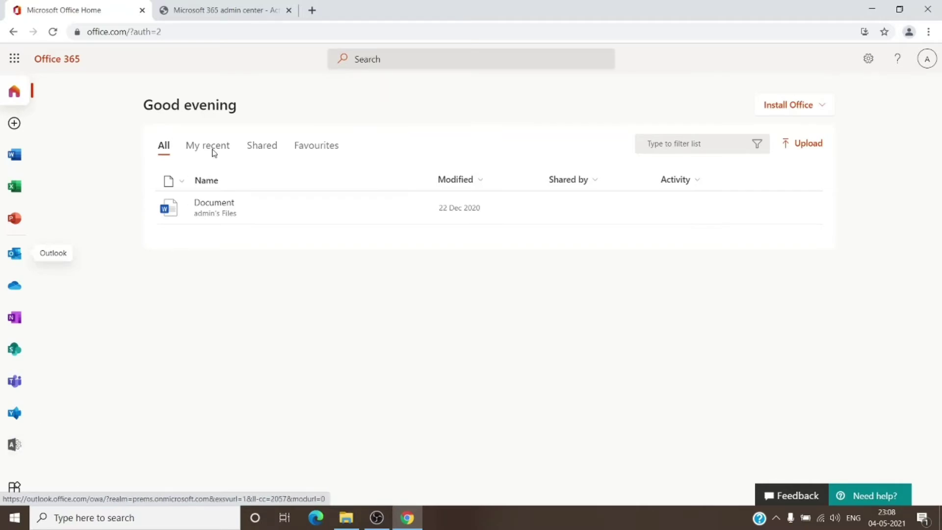
- Show the Active users list in the admin center, collapsing and re-expanding the Users navigation
click(198, 10)
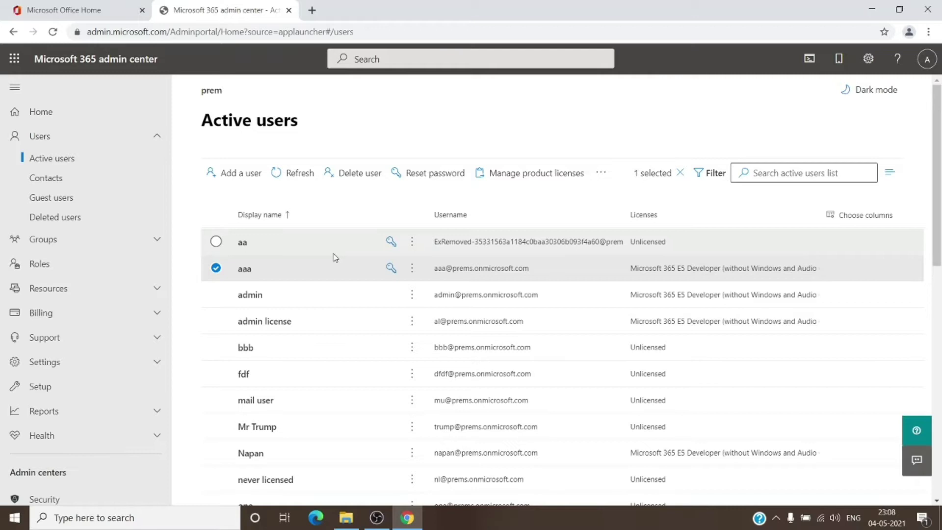
click(69, 138)
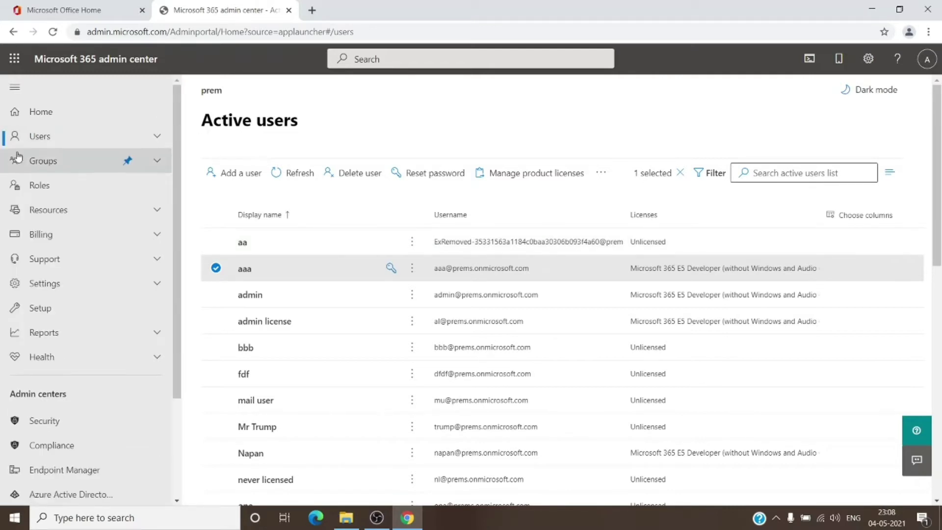
click(69, 138)
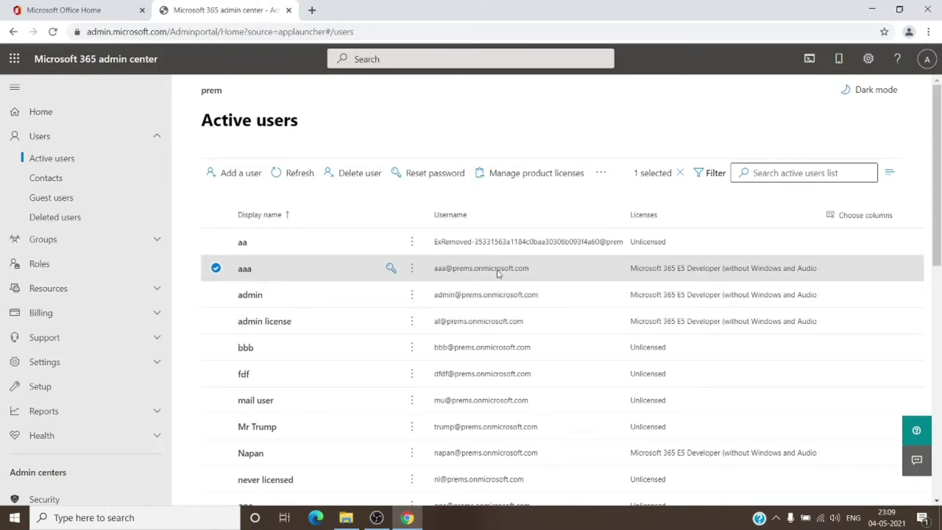
- Add alias 'abcdef' on domain prems.onmicrosoft.com to user aaa's username and email list
click(246, 269)
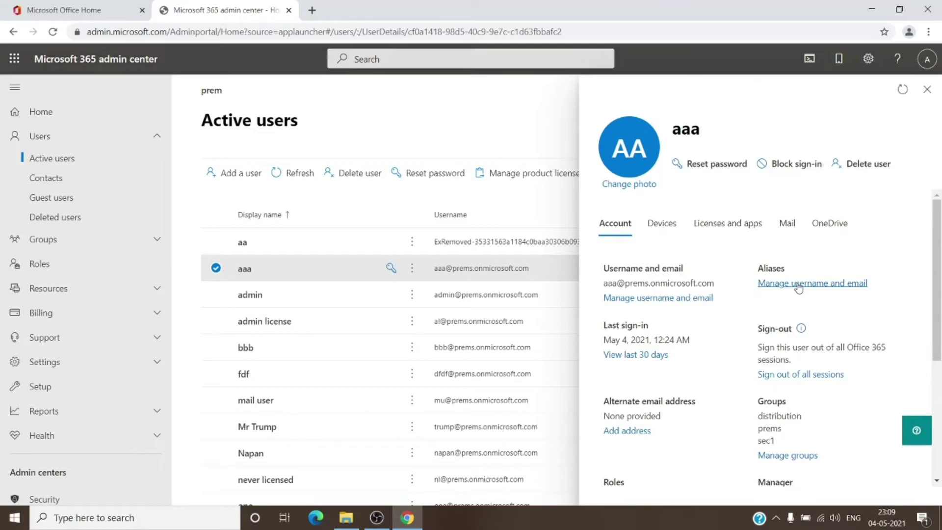
click(798, 284)
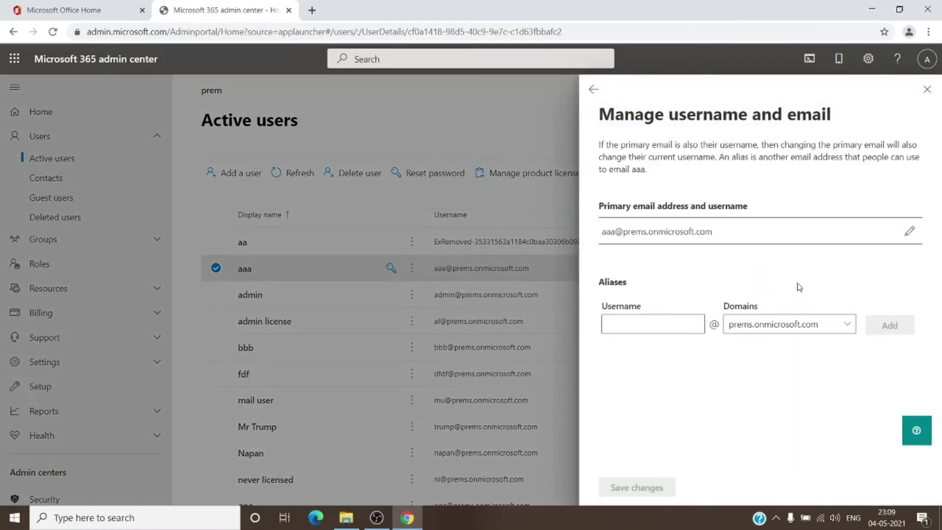
click(651, 327)
text(abcde)
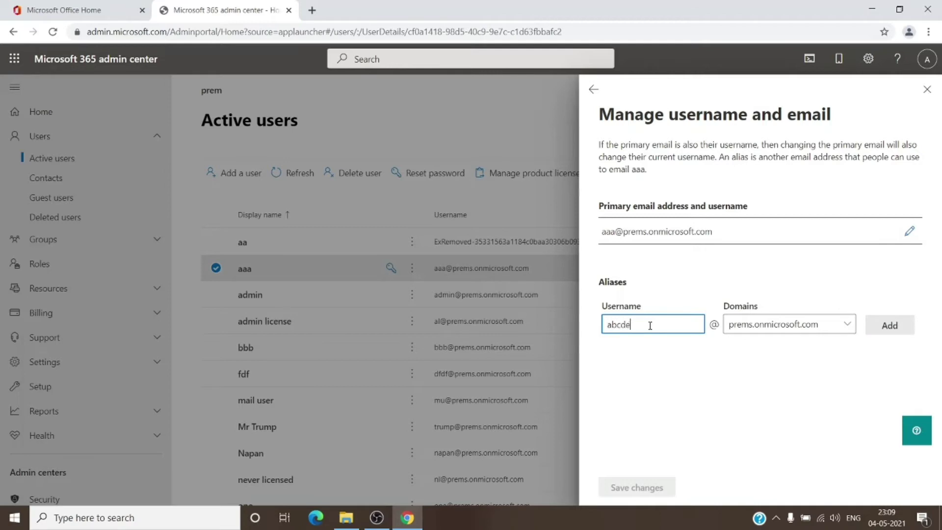
text(f)
click(843, 325)
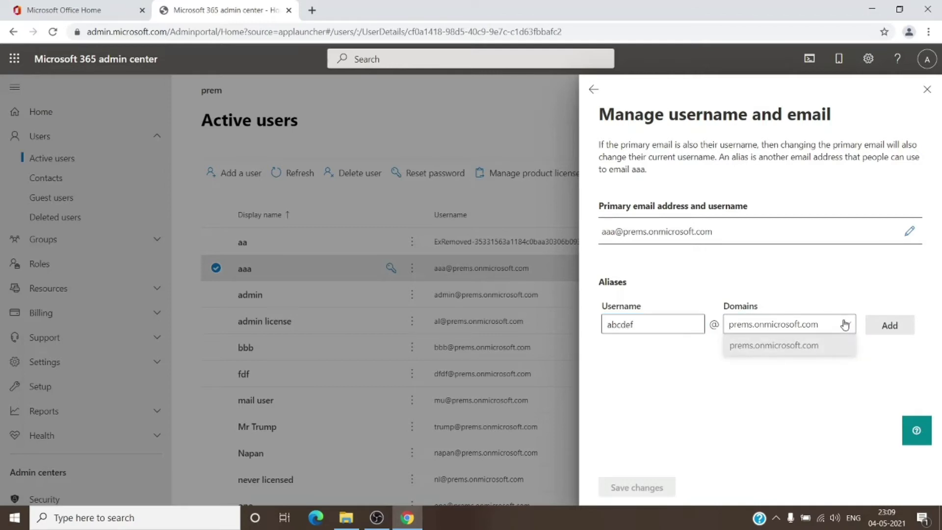
click(844, 324)
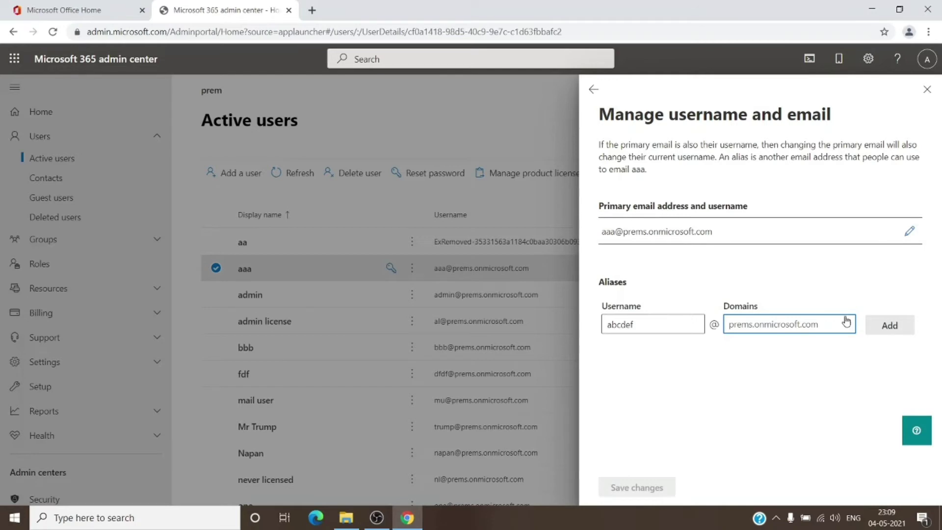
click(848, 326)
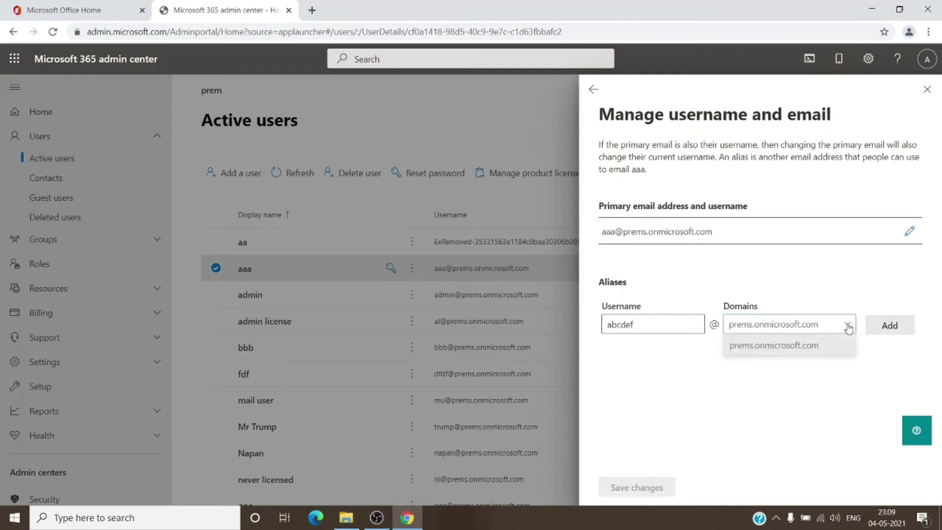
click(848, 326)
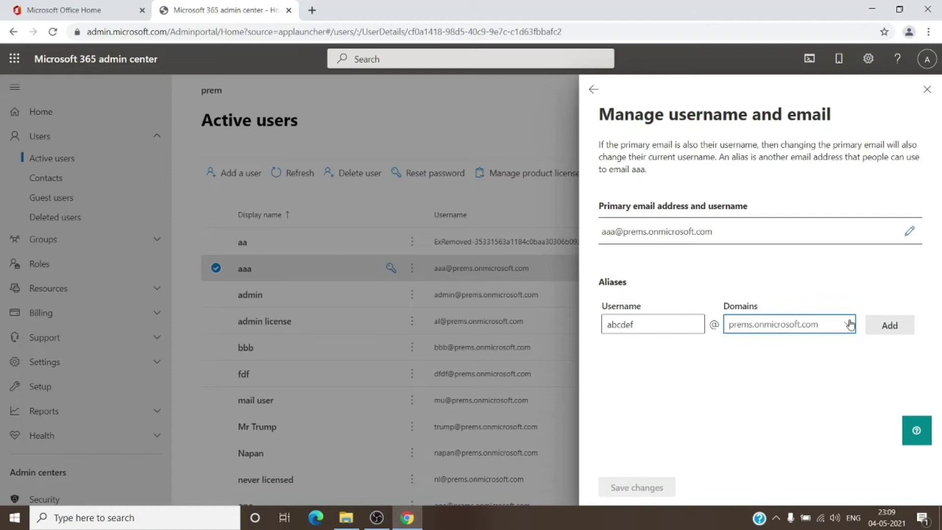
click(901, 330)
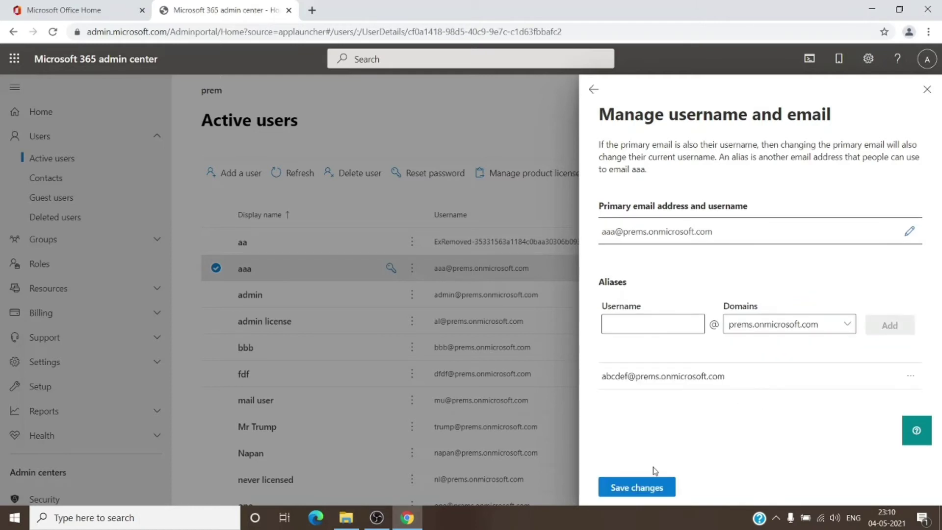
- Check the new alias's options menu without changing anything, and select text in the aliases panel
click(911, 377)
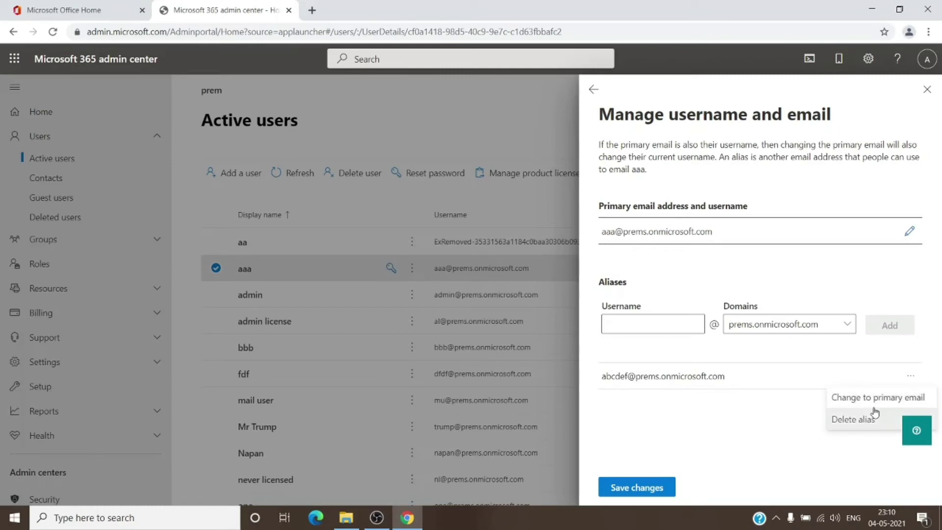
click(702, 439)
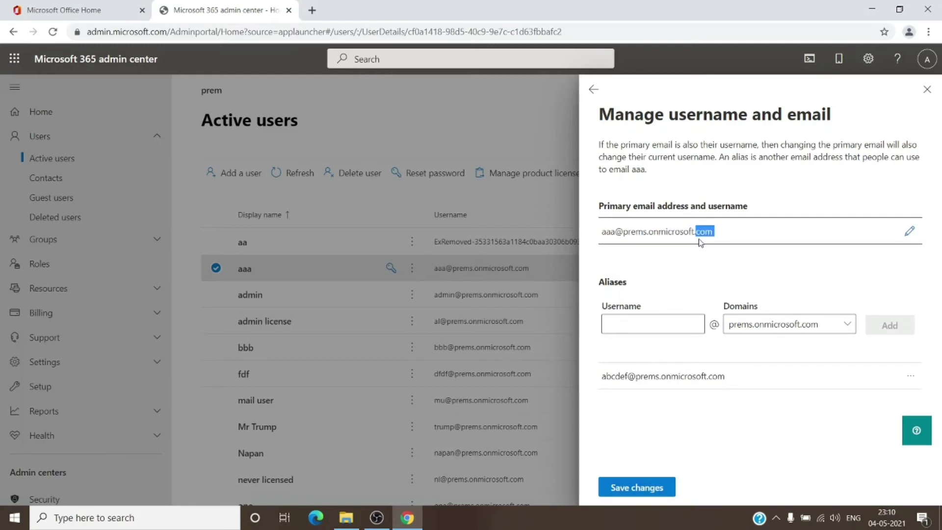
drag(714, 232, 628, 235)
click(600, 240)
drag(726, 376, 667, 376)
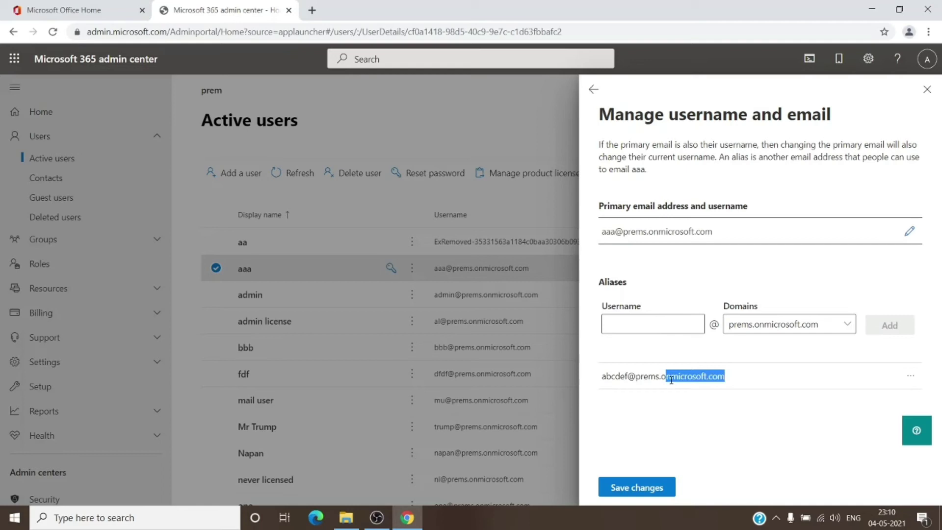
click(694, 387)
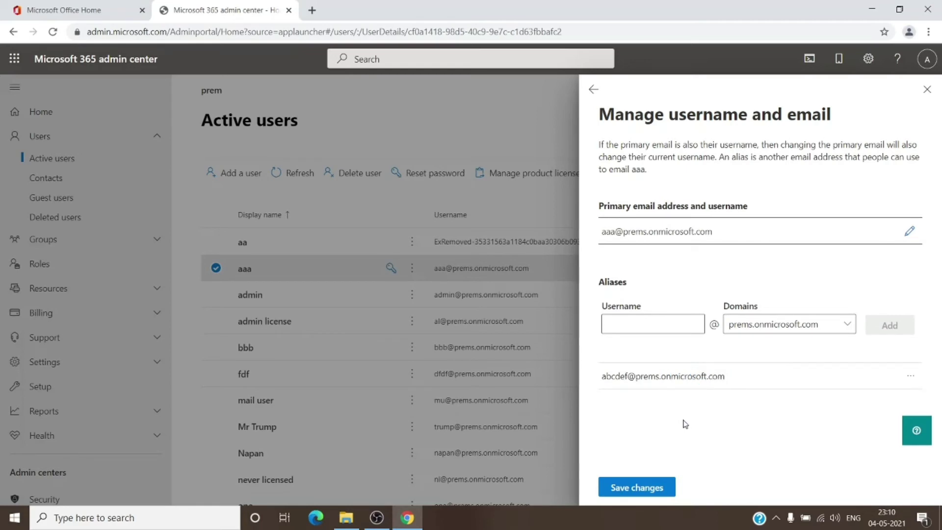
drag(603, 231, 725, 237)
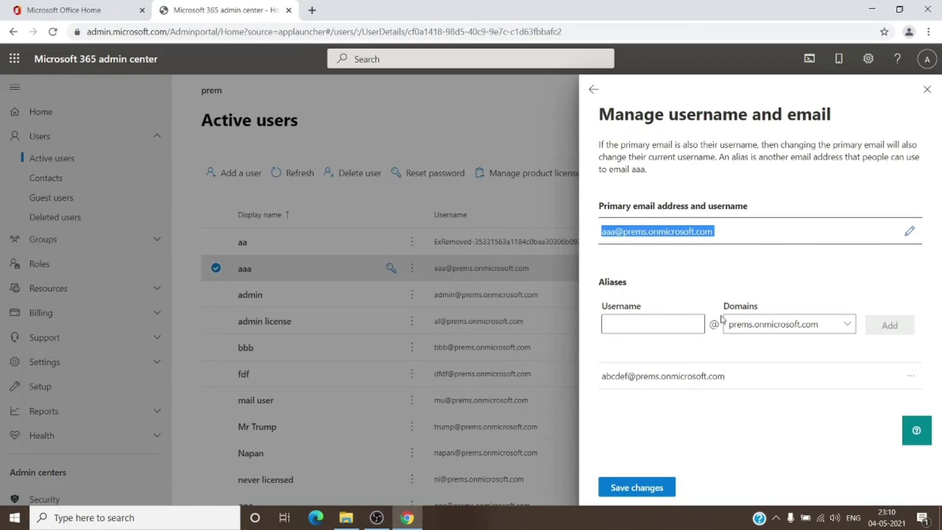
click(780, 283)
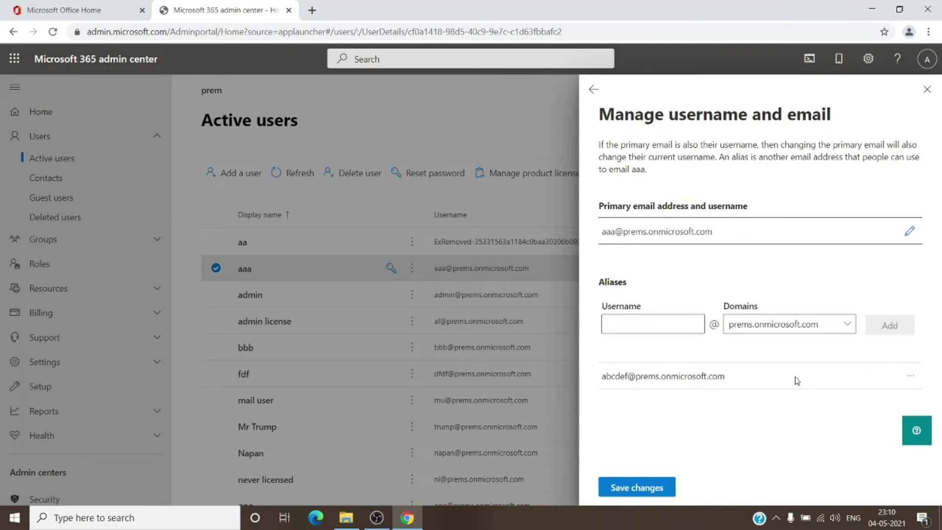
click(658, 487)
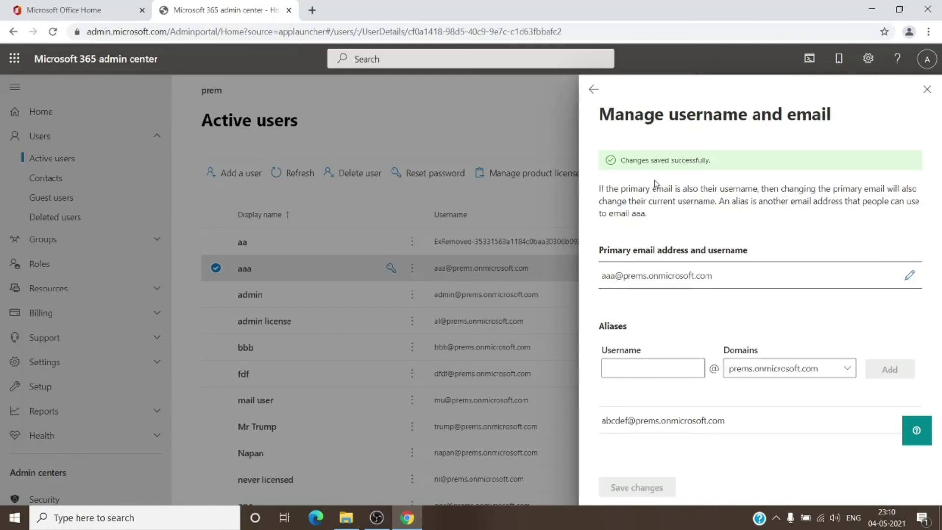
click(916, 97)
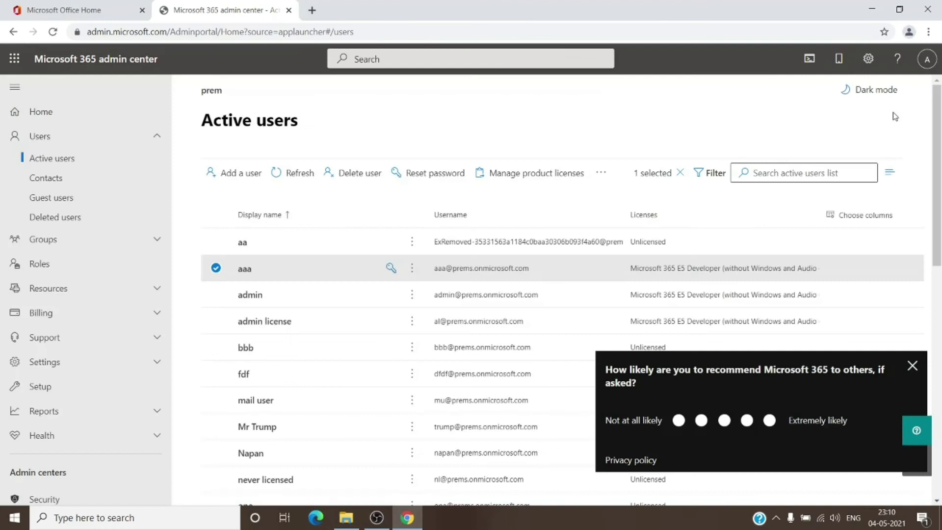
click(245, 270)
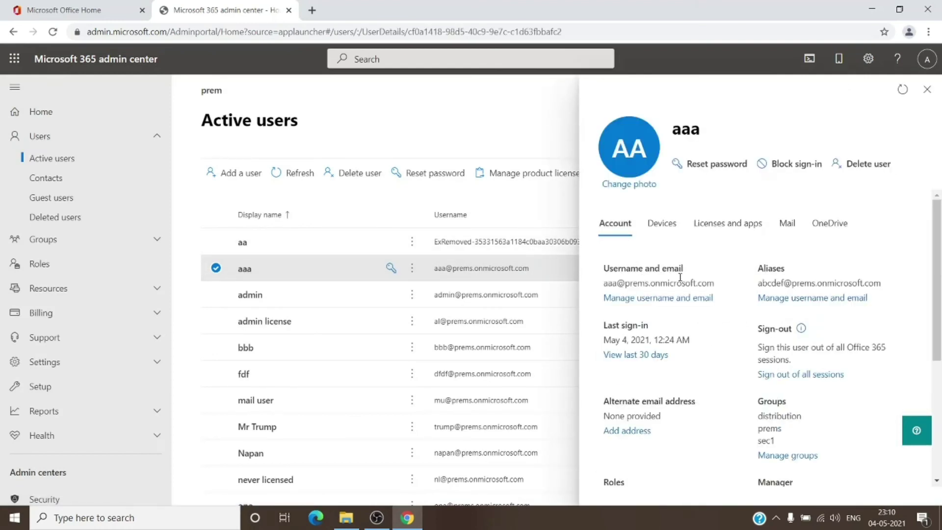
drag(758, 283, 890, 284)
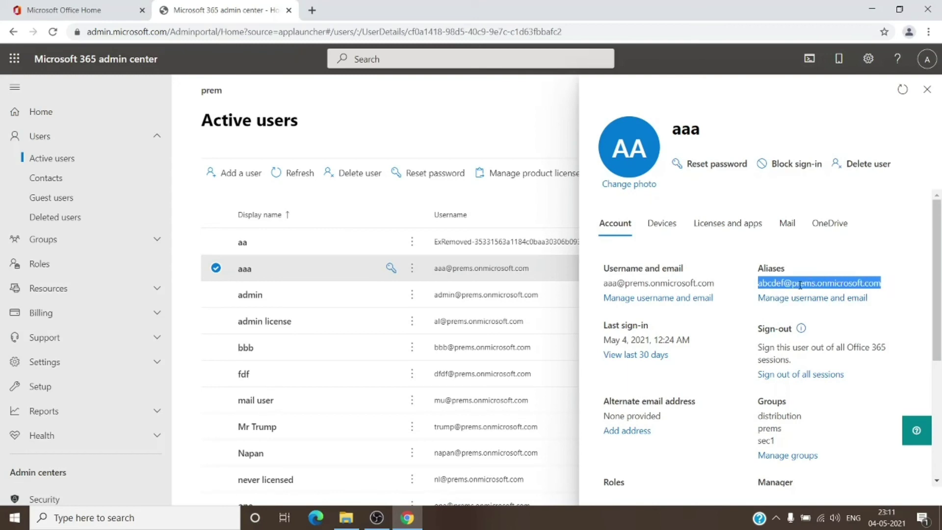
drag(603, 285, 715, 283)
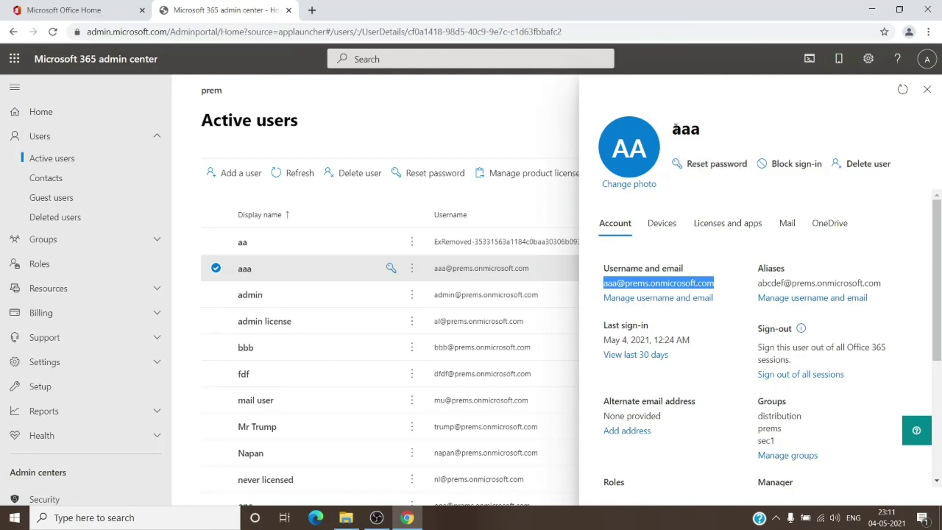
drag(674, 128, 717, 130)
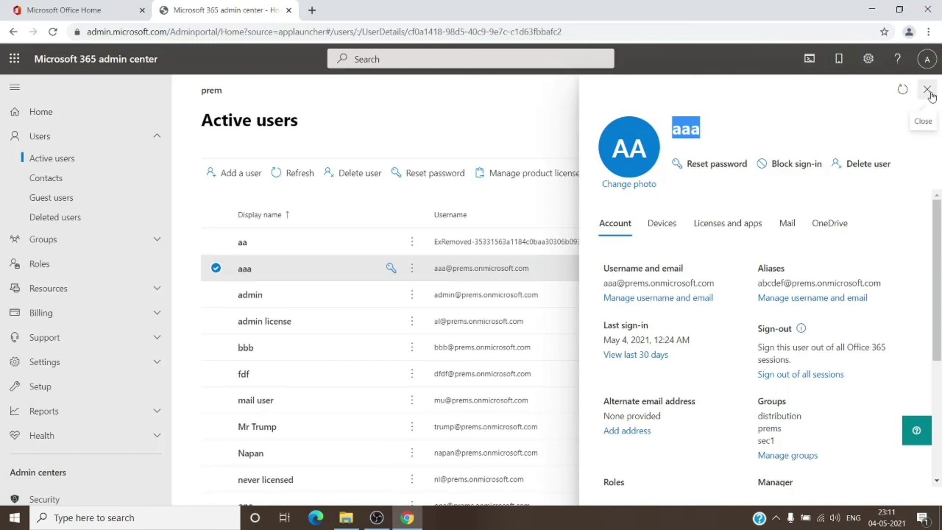
click(928, 91)
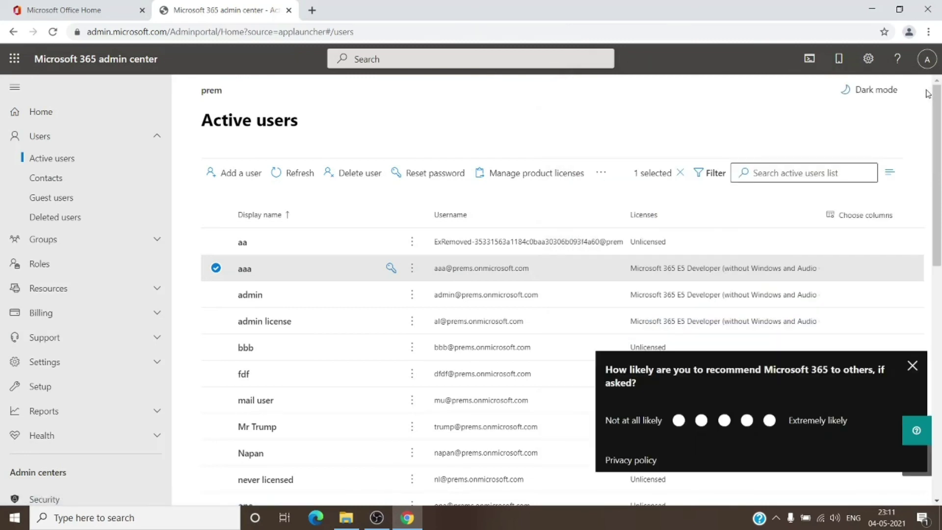